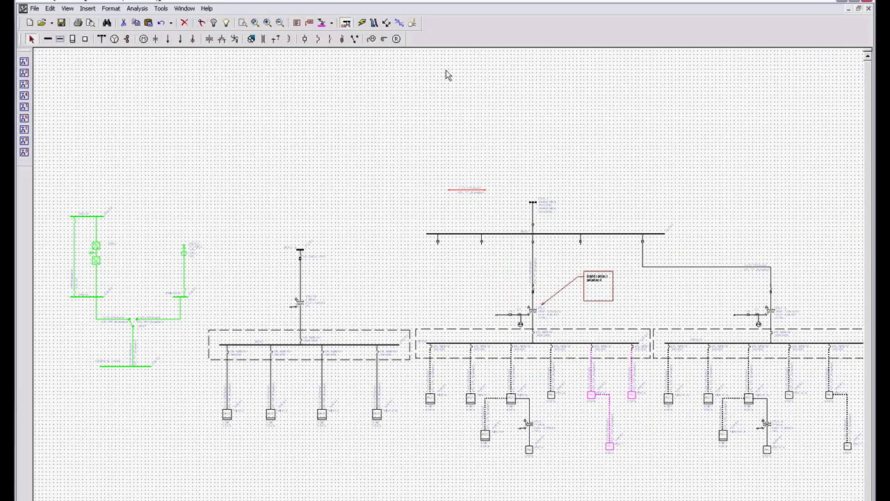
Step: Open the recent project PROTECTION-V802.dez from the File menu and zoom into its one-line diagram
click(34, 8)
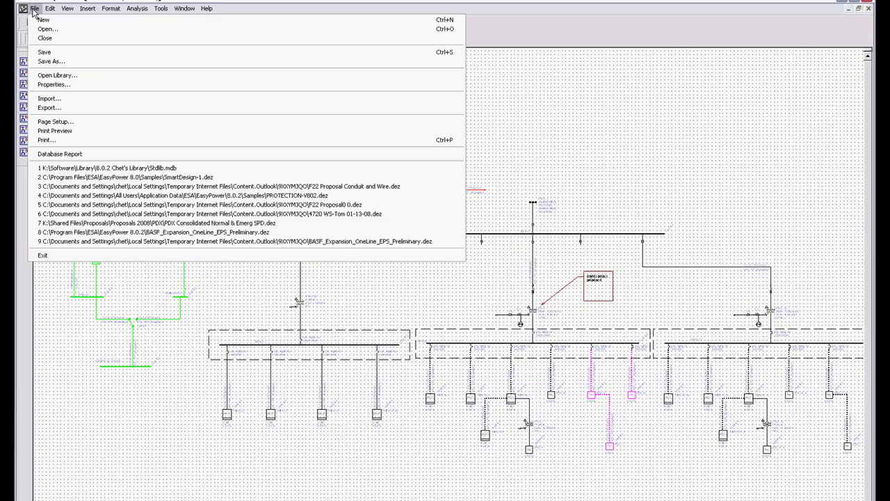
click(93, 197)
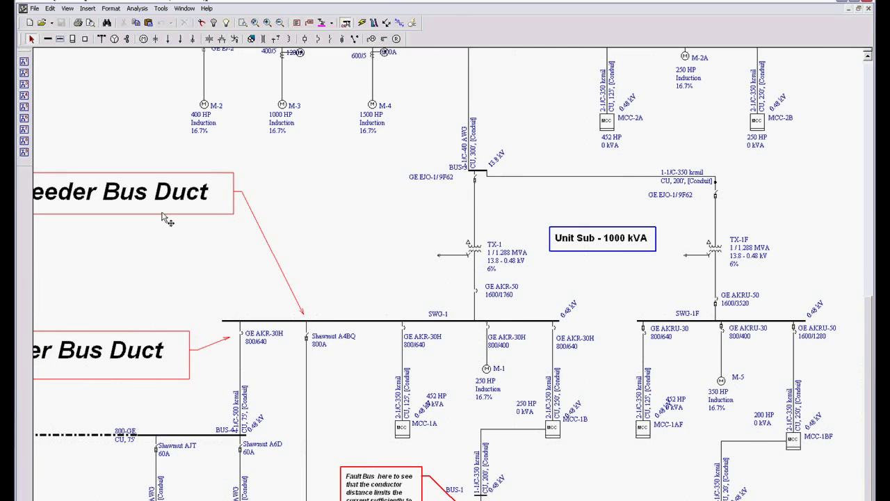
scroll(337, 249, up, 2)
scroll(292, 284, right, 3)
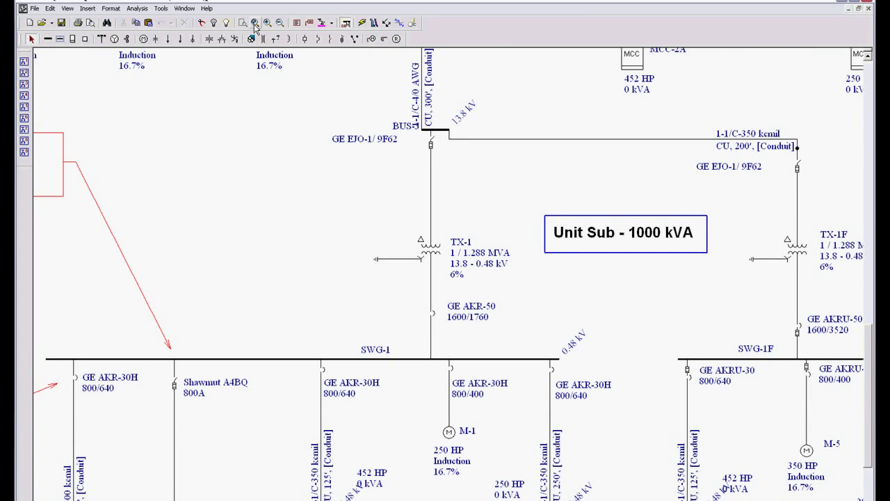
Step: Fit the whole diagram in view, switch to Short Circuit - ANSI mode, and float its toolbar
click(255, 23)
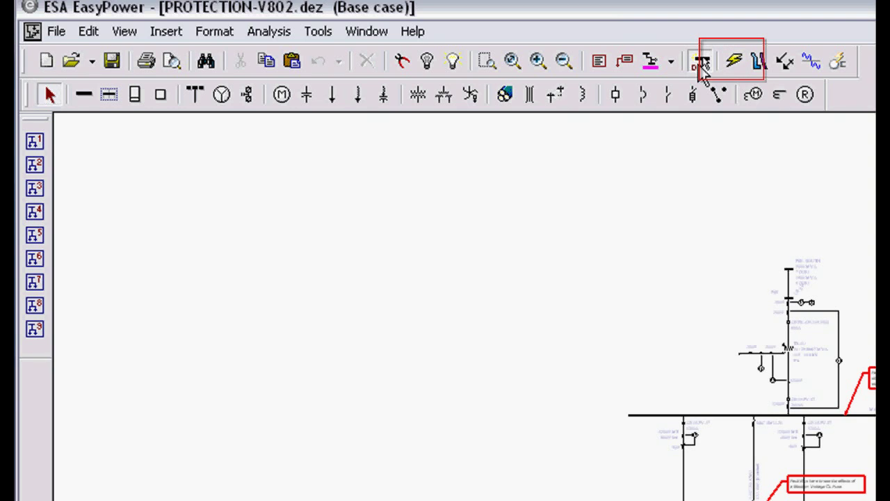
click(735, 63)
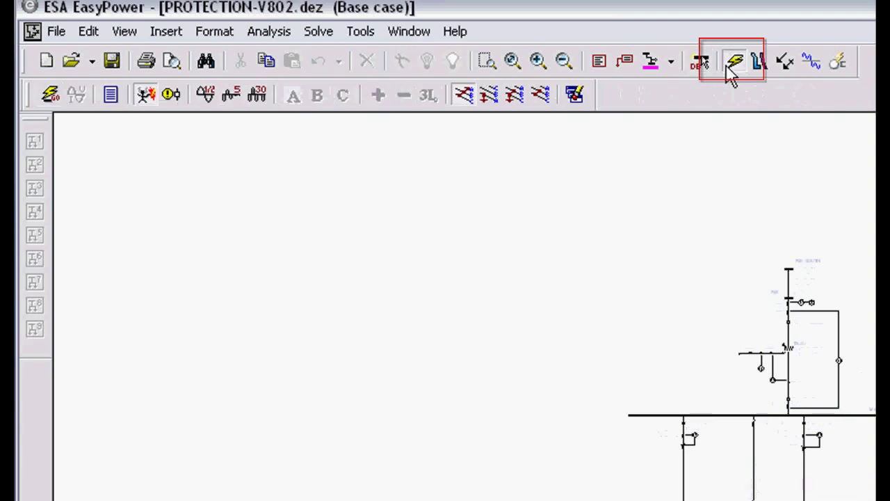
drag(28, 102, 289, 452)
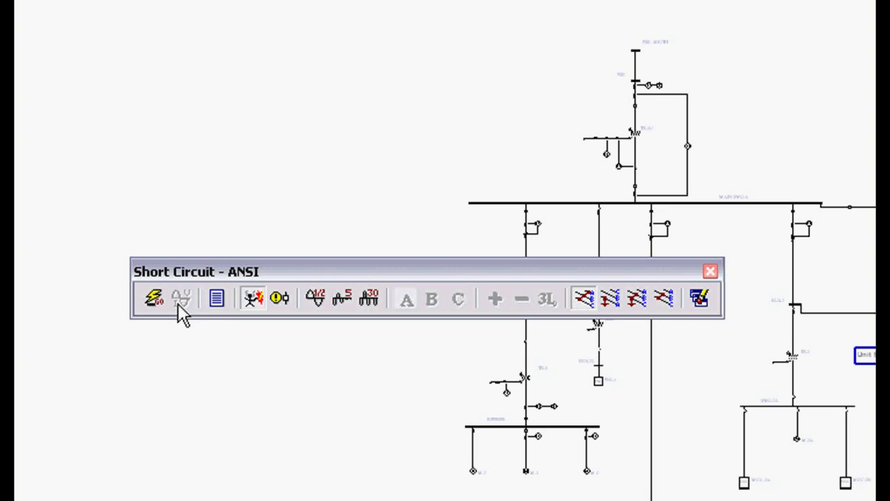
Step: In Short Circuit Options, uncheck Arc Flash Spreadsheet under Arc Flash Hazard and confirm
click(217, 301)
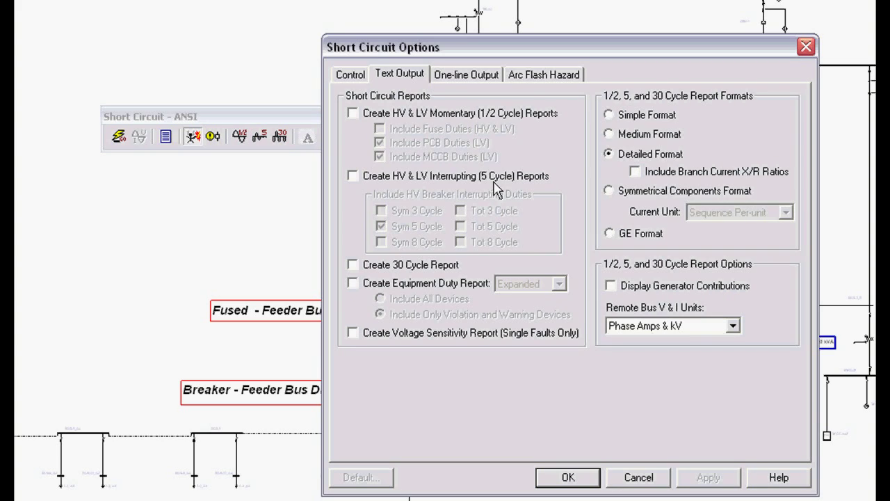
click(463, 77)
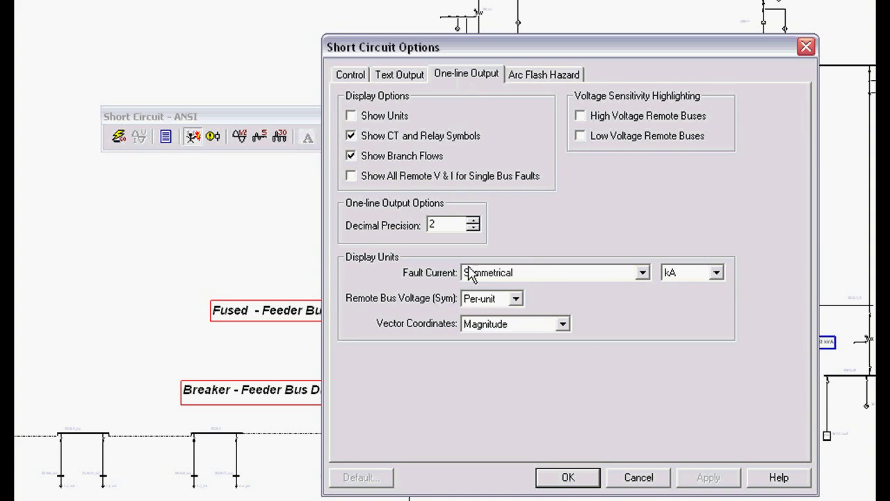
click(529, 82)
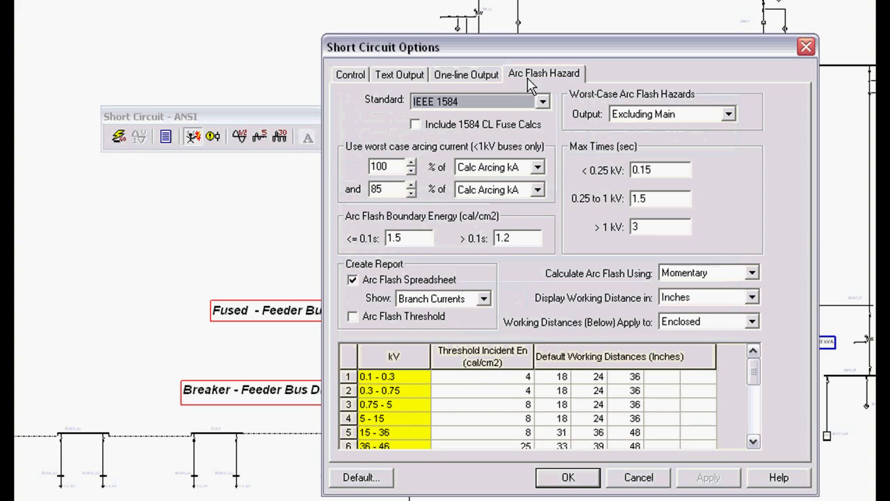
click(352, 279)
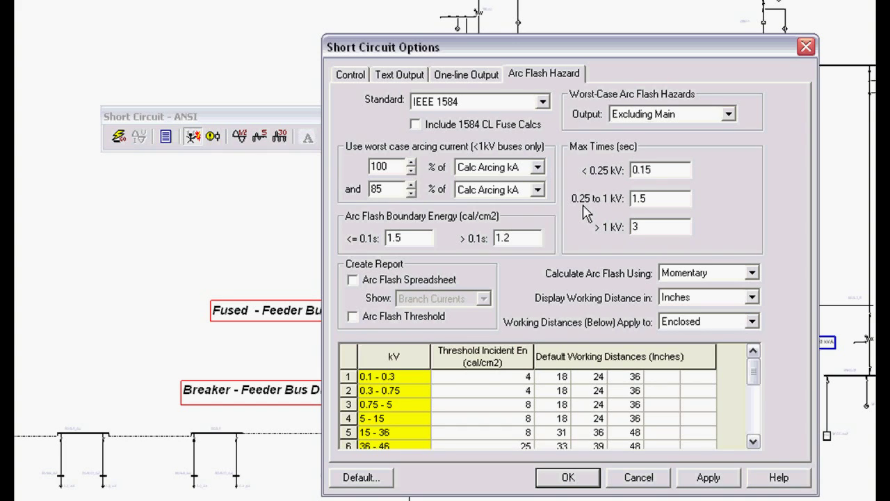
click(568, 477)
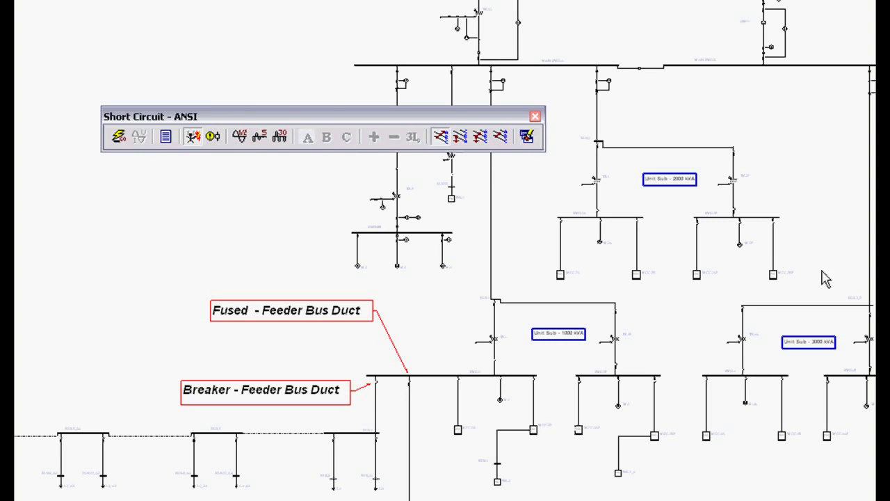
Step: Zoom into the diagram around TX-3 (Unit Sub - 2500 kVA) and SWG-3
scroll(835, 202, up, 10)
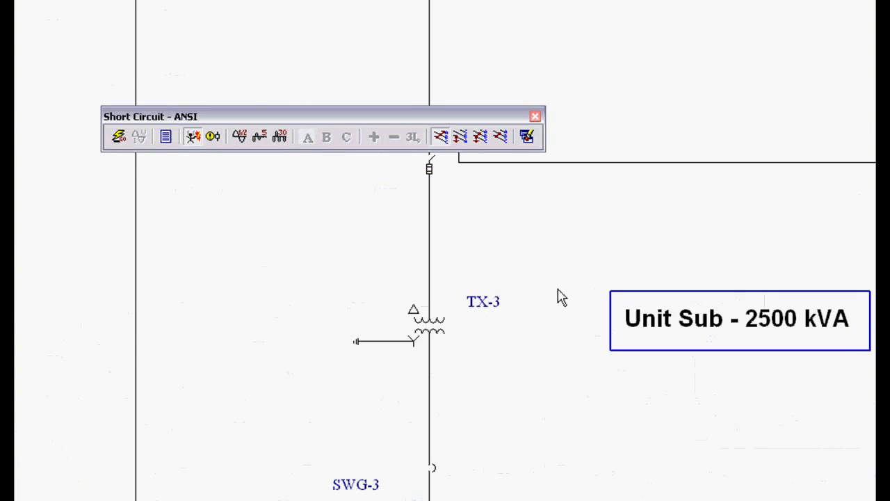
Step: Bring SWG-3 into view and select the 1/2 cycle momentary fault results
drag(562, 297, 468, 181)
drag(419, 126, 782, 254)
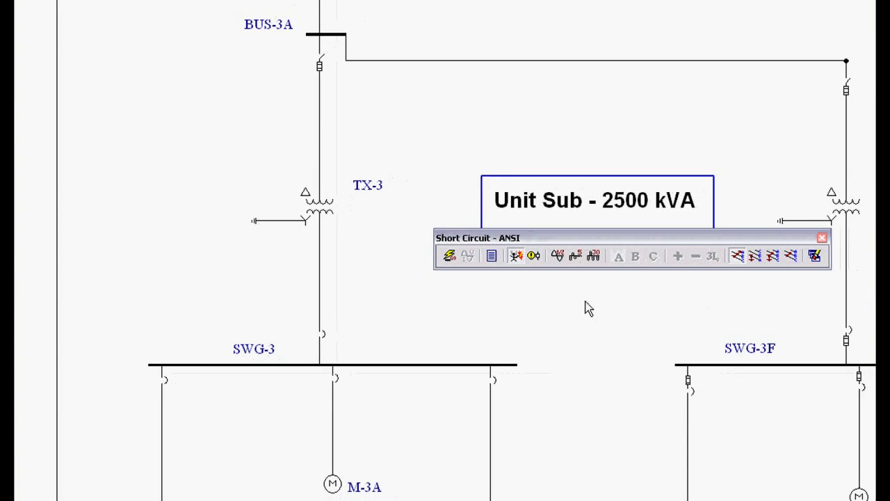
click(555, 259)
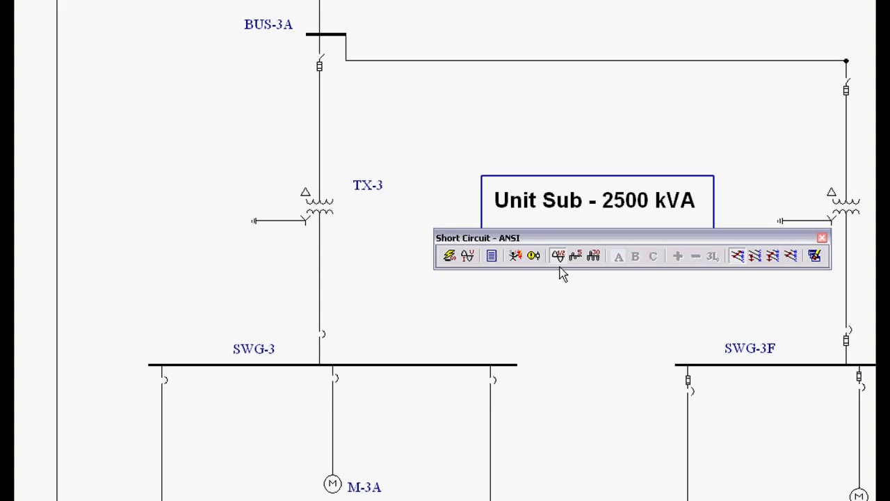
scroll(448, 347, up, 2)
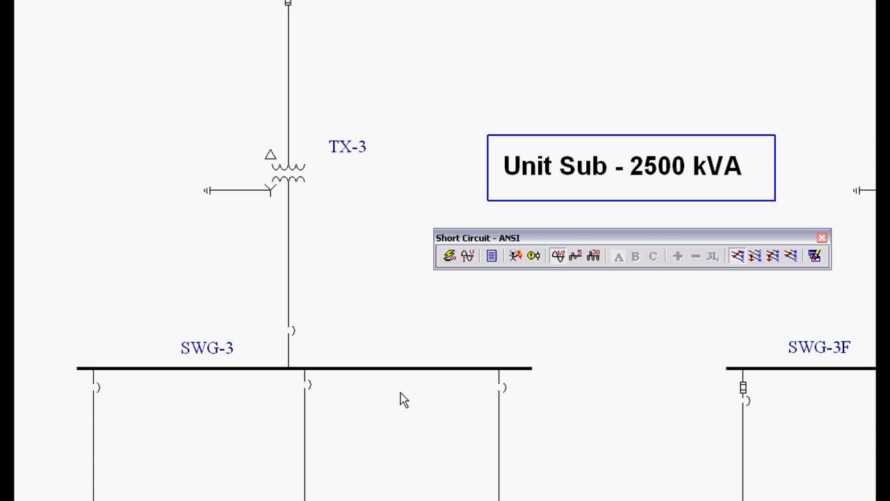
Step: Fault the SWG-3 bus, showing 51.80 at the bus and 45.82 from TX-3
click(366, 376)
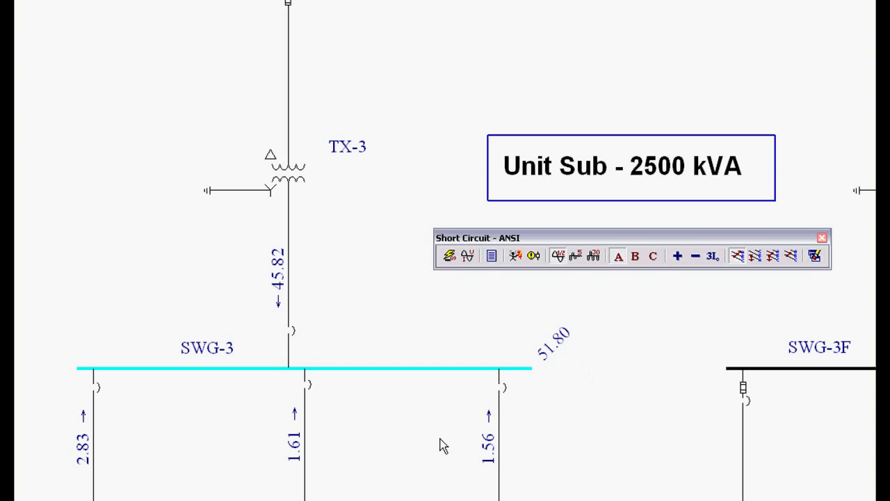
drag(440, 447, 469, 436)
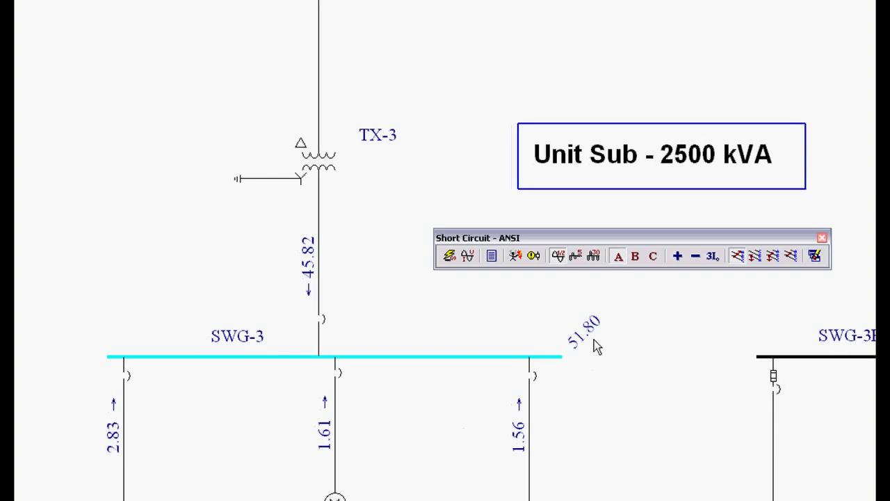
scroll(596, 338, up, 2)
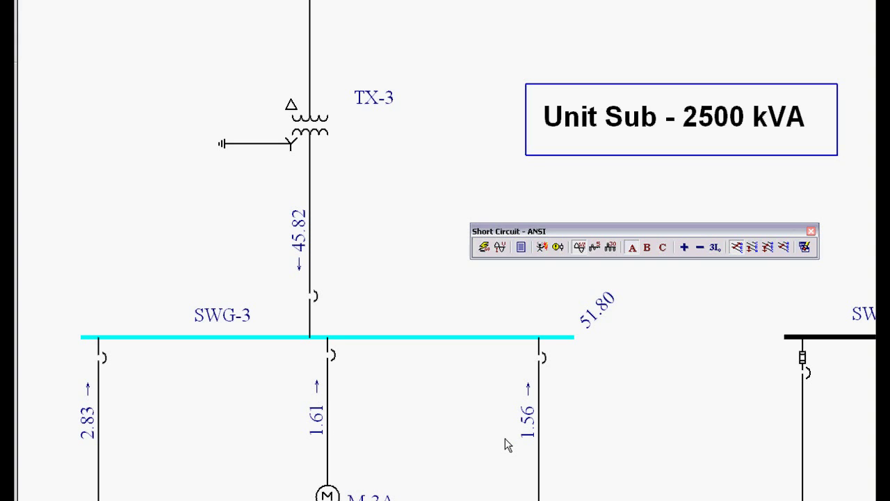
Step: Add the 5-cycle and 30-cycle fault currents, 48.00 and 44.58 at the SWG-3 bus
click(594, 248)
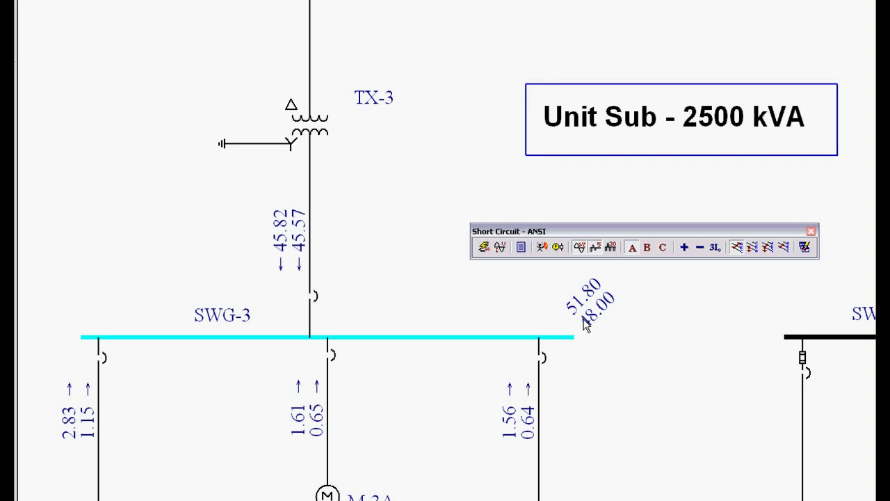
click(610, 248)
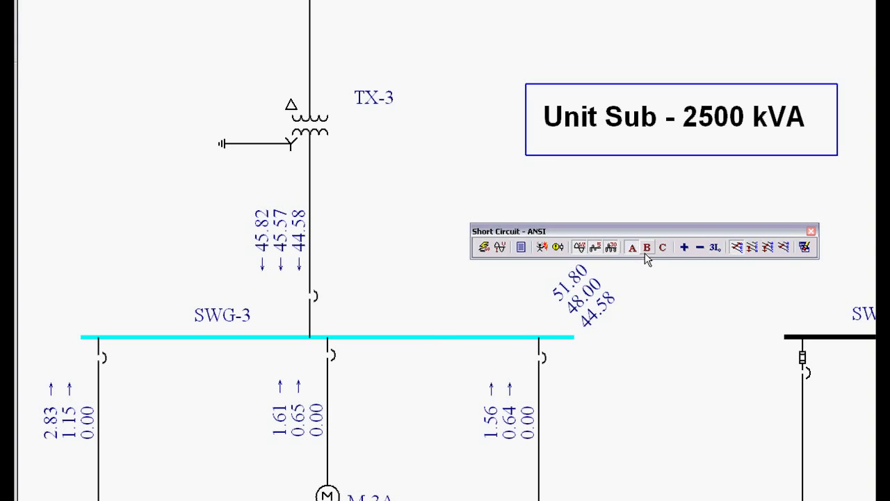
Step: Try an alternate branch fault-current display, then restore the original display
click(751, 248)
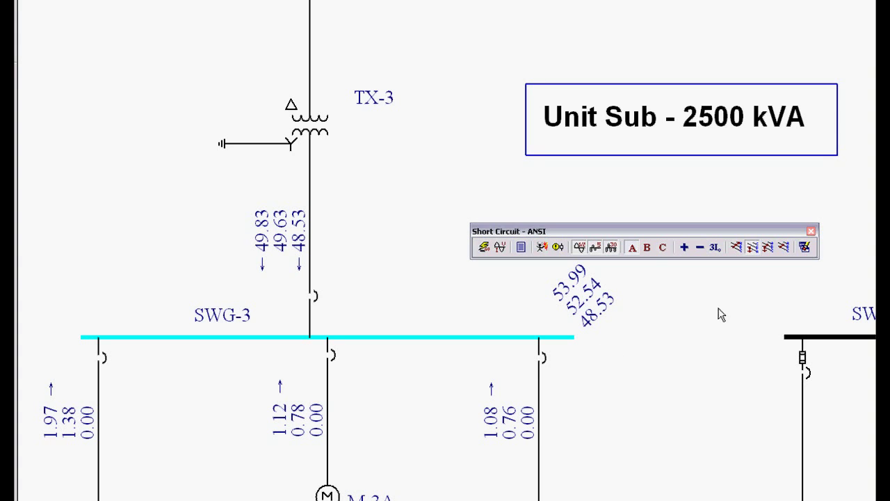
click(736, 248)
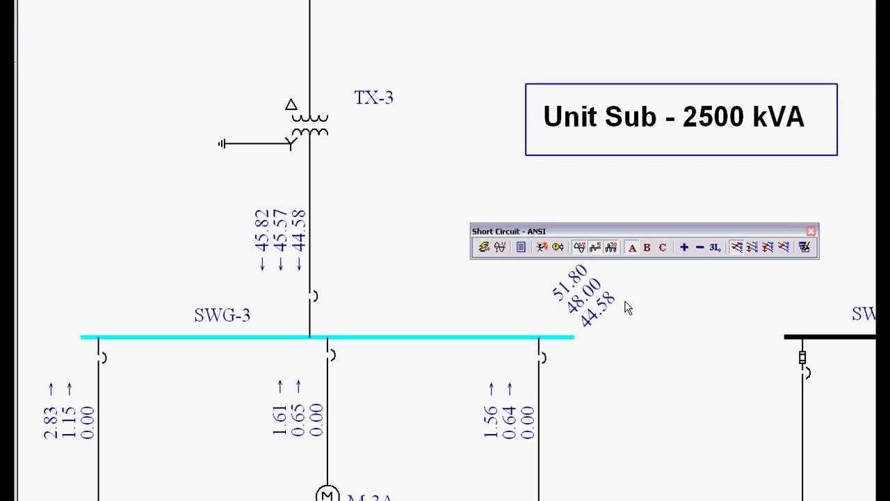
click(559, 249)
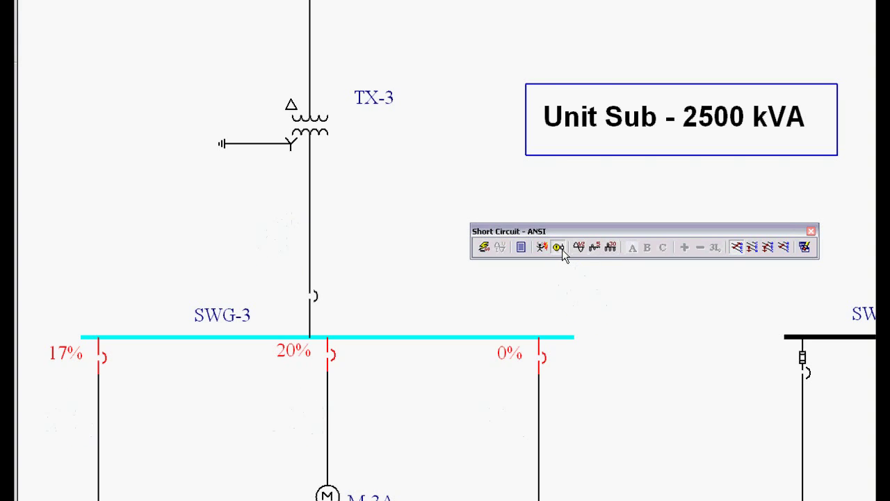
drag(439, 305, 553, 274)
drag(574, 235, 576, 189)
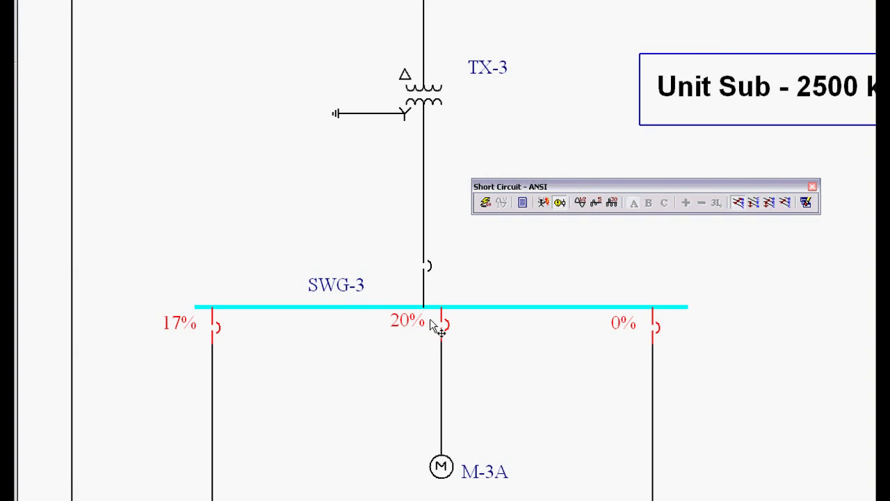
scroll(422, 324, up, 1)
click(201, 297)
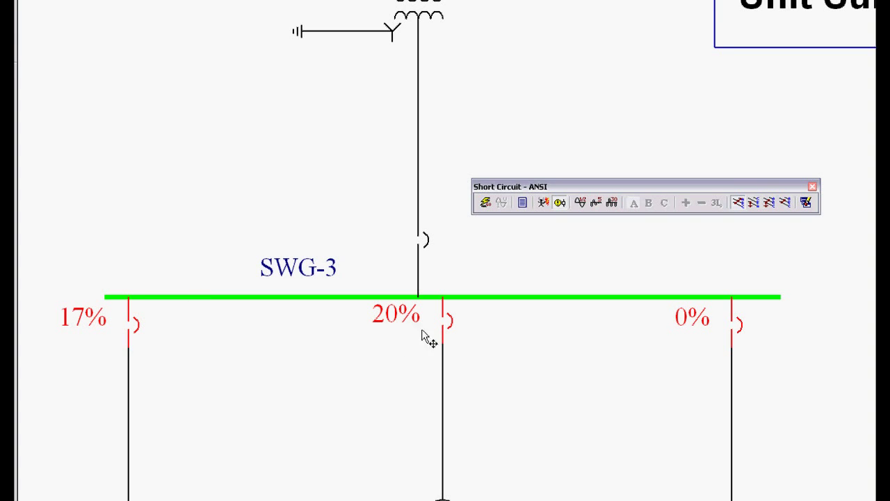
click(128, 395)
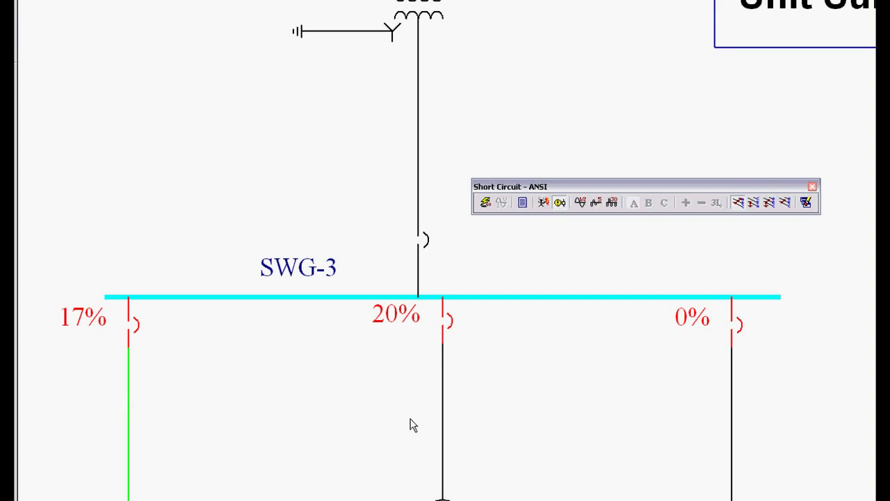